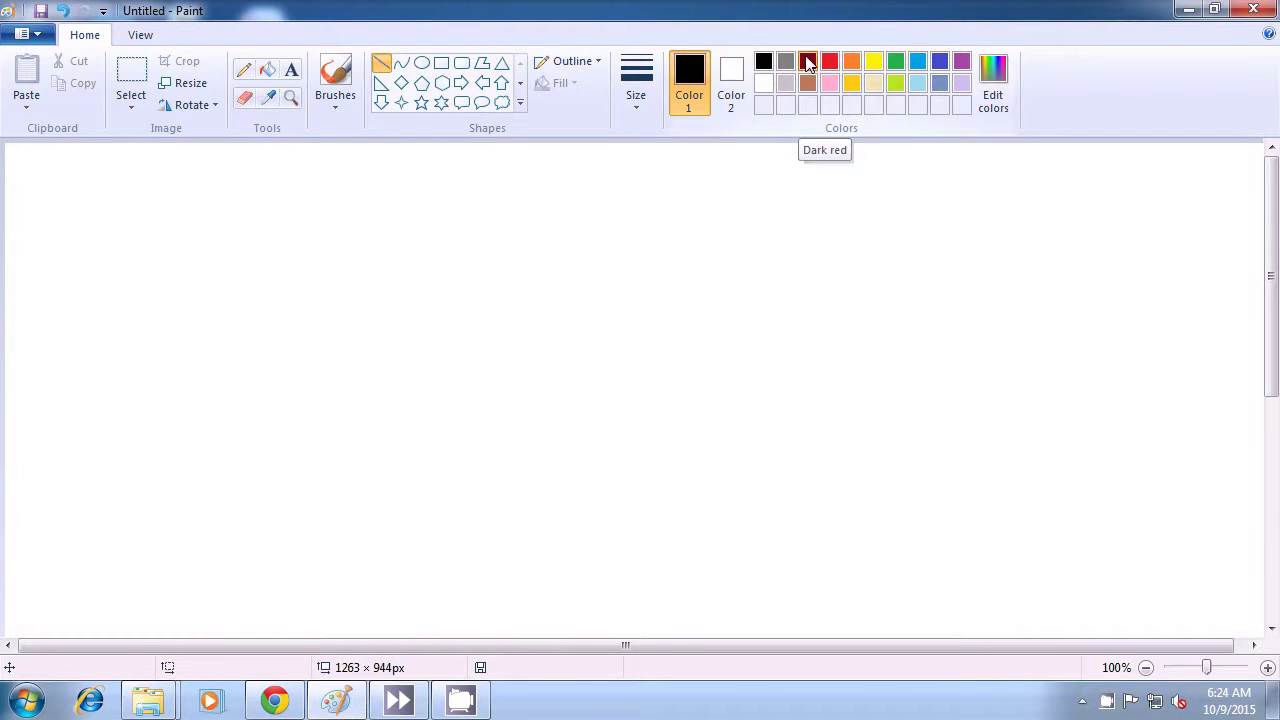
Draw a large dark red triangle about 425 px wide from three joined lines, with its long point facing right
{"action": "left_click", "coordinate": [808, 62]}
{"action": "left_click_drag", "start_coordinate": [435, 275], "coordinate": [346, 442]}
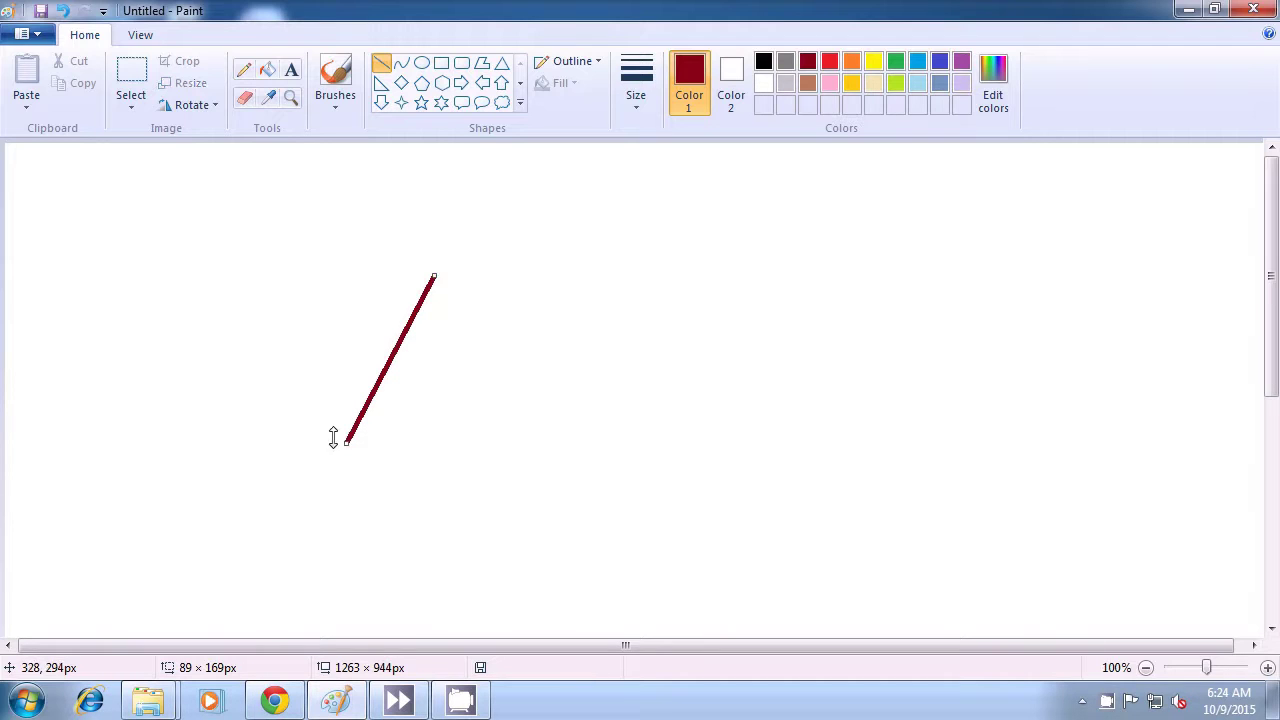
{"action": "left_click", "coordinate": [269, 417]}
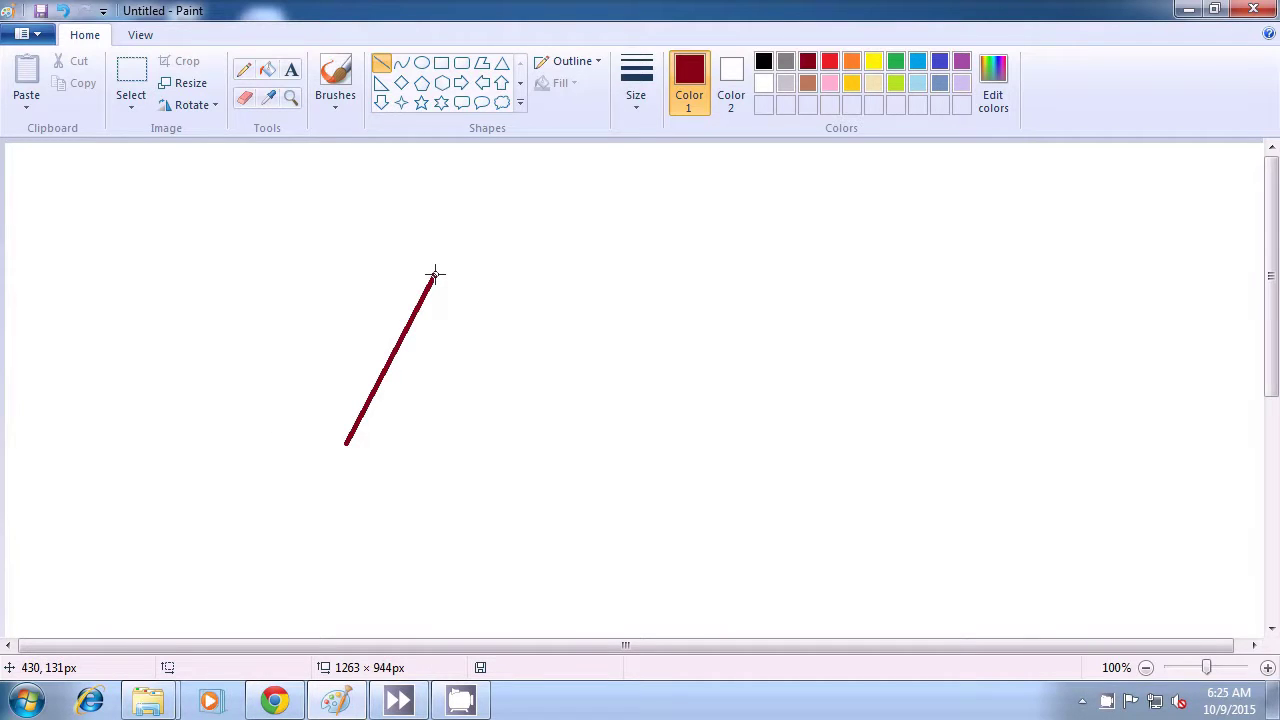
{"action": "left_click_drag", "start_coordinate": [435, 275], "coordinate": [772, 364]}
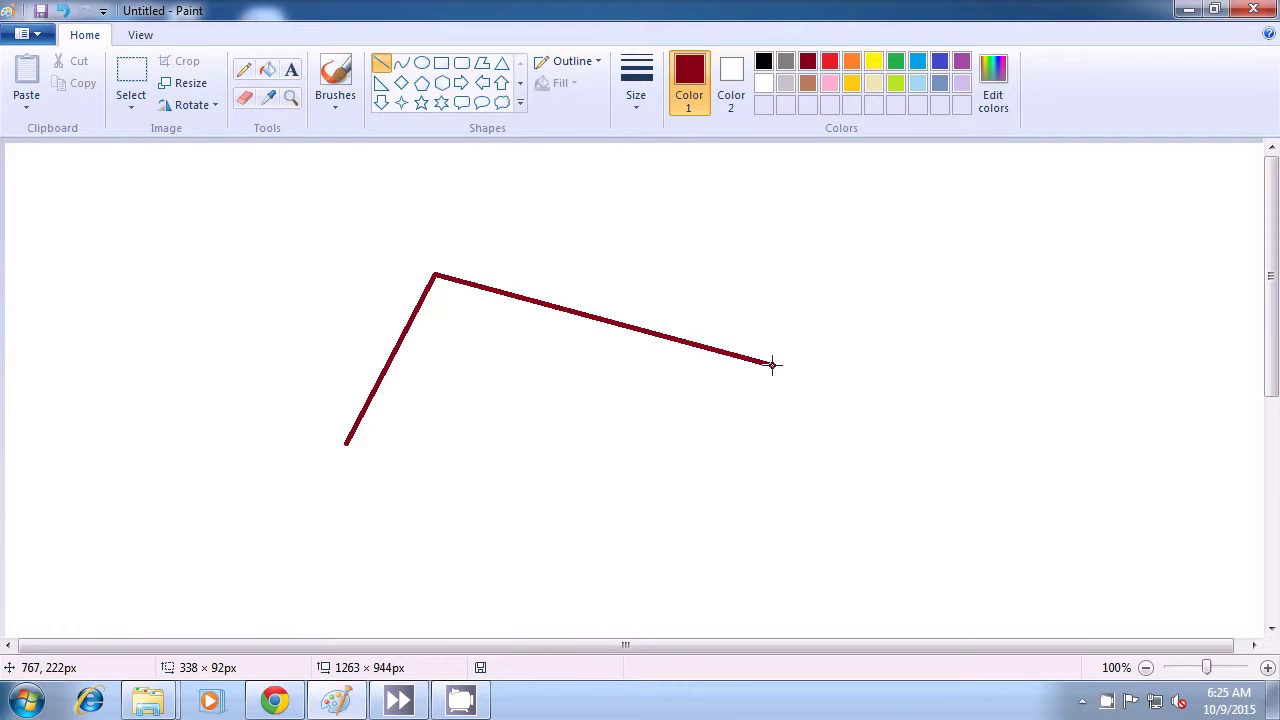
{"action": "left_click", "coordinate": [880, 363]}
{"action": "left_click_drag", "start_coordinate": [346, 443], "coordinate": [768, 366]}
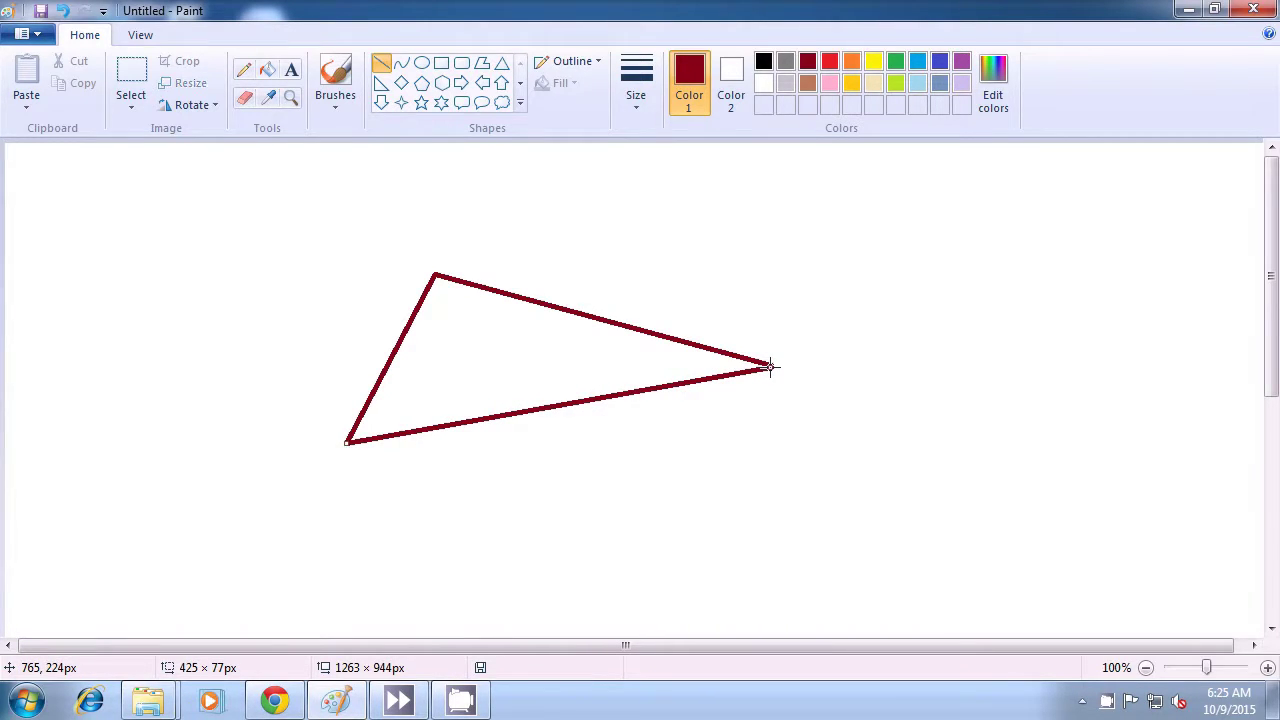
{"action": "left_click", "coordinate": [897, 375]}
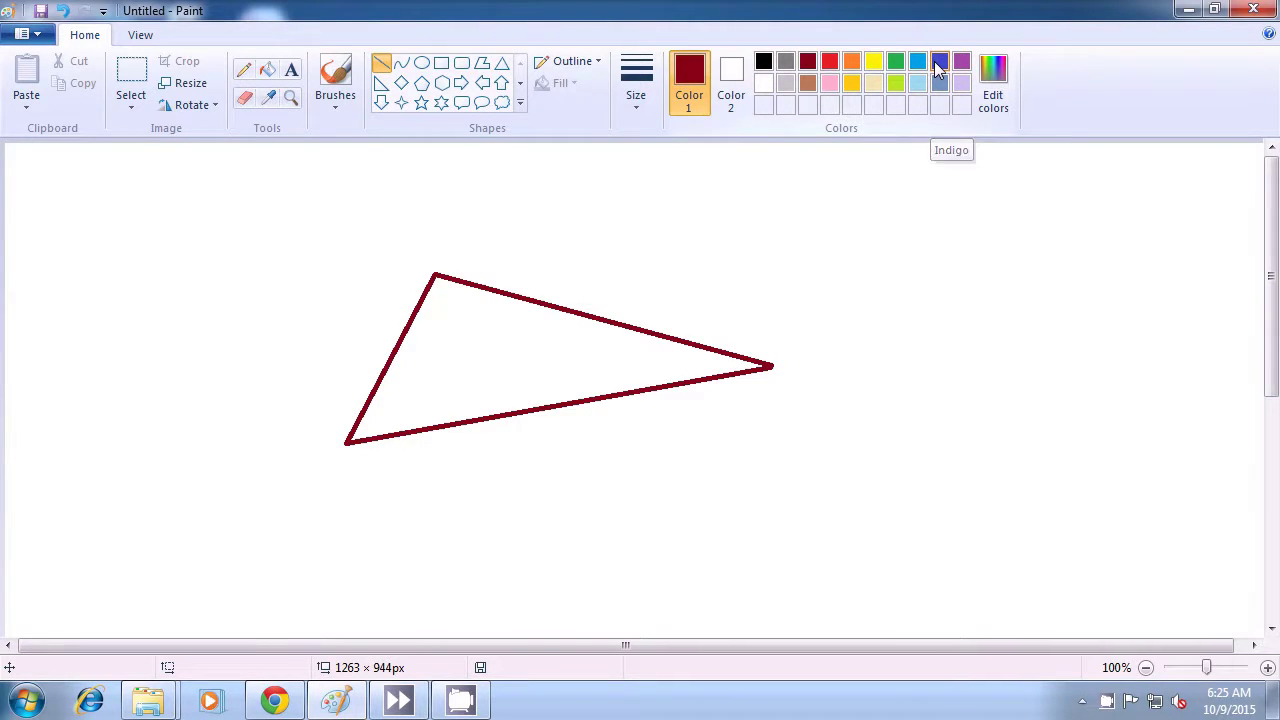
Draw an indigo triangle about 117 px wide from three lines, overlapping the left end of the large dark red triangle
{"action": "left_click", "coordinate": [938, 66]}
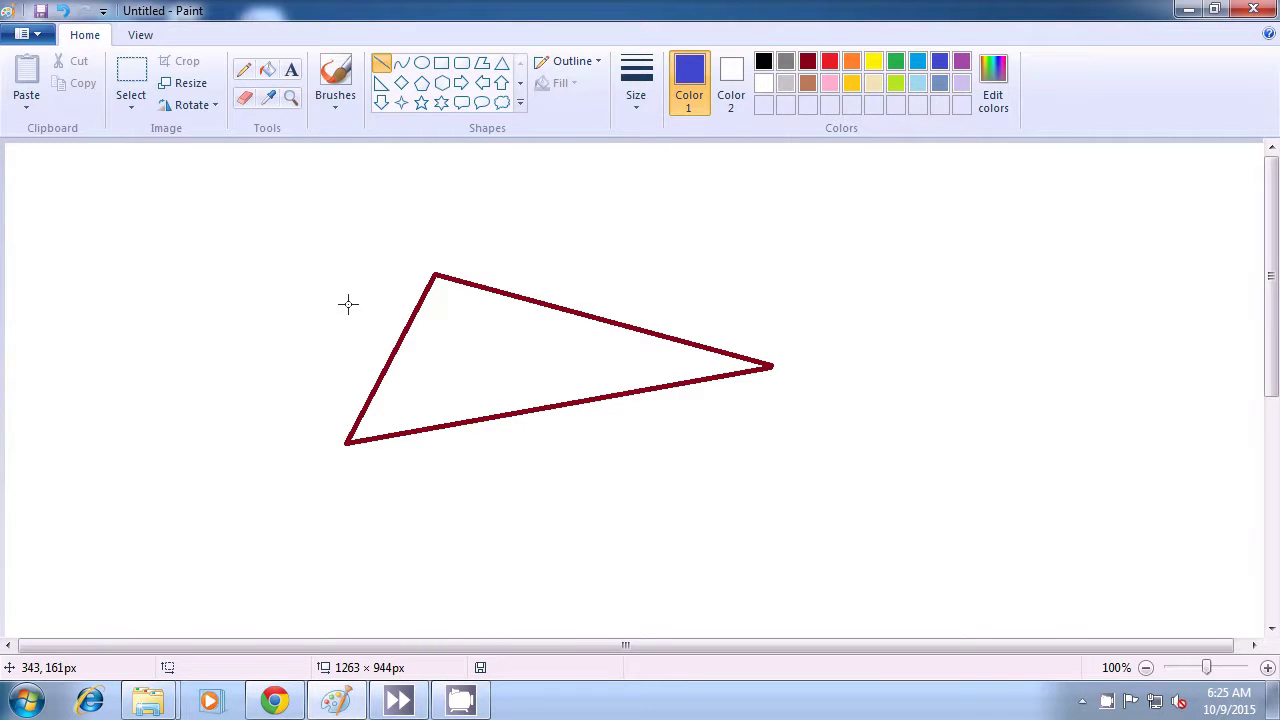
{"action": "mouse_move", "coordinate": [348, 304]}
{"action": "left_mouse_down"}
{"action": "mouse_move", "coordinate": [397, 444]}
{"action": "mouse_move", "coordinate": [429, 492]}
{"action": "mouse_move", "coordinate": [464, 364]}
{"action": "left_mouse_up"}
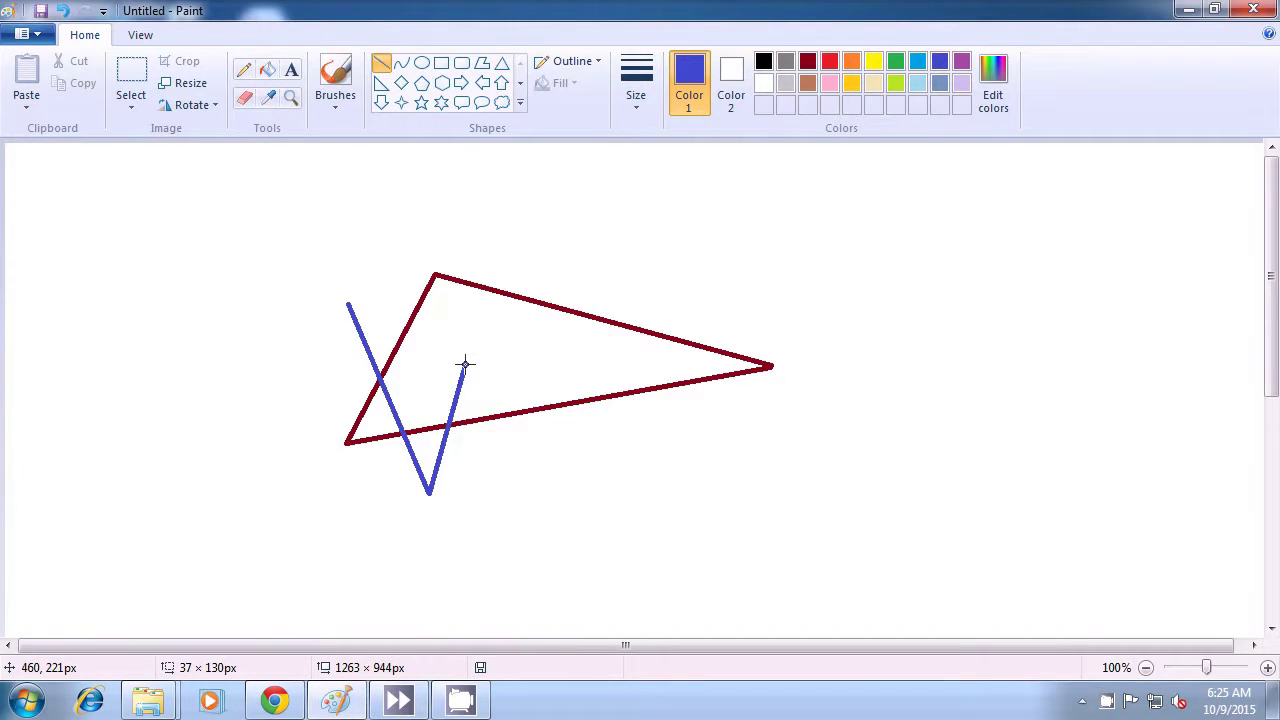
{"action": "left_click_drag", "start_coordinate": [464, 364], "coordinate": [466, 363]}
{"action": "left_click_drag", "start_coordinate": [348, 304], "coordinate": [464, 364]}
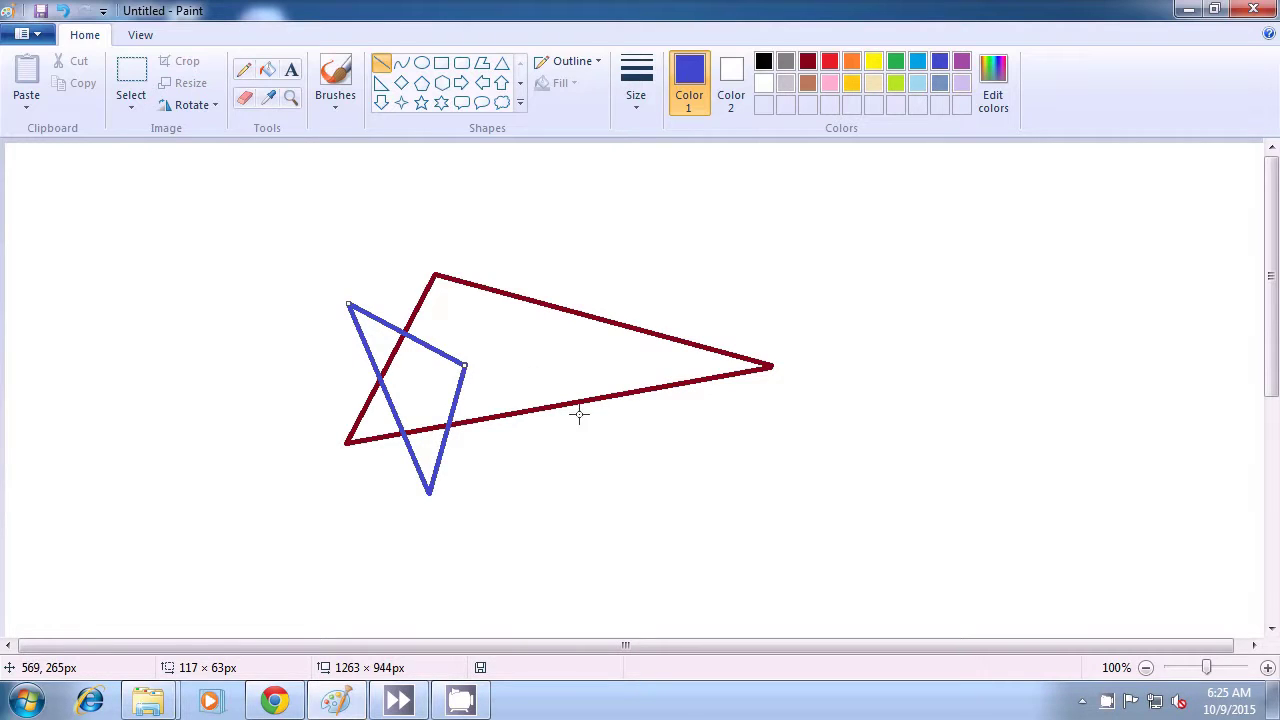
{"action": "left_click", "coordinate": [620, 447]}
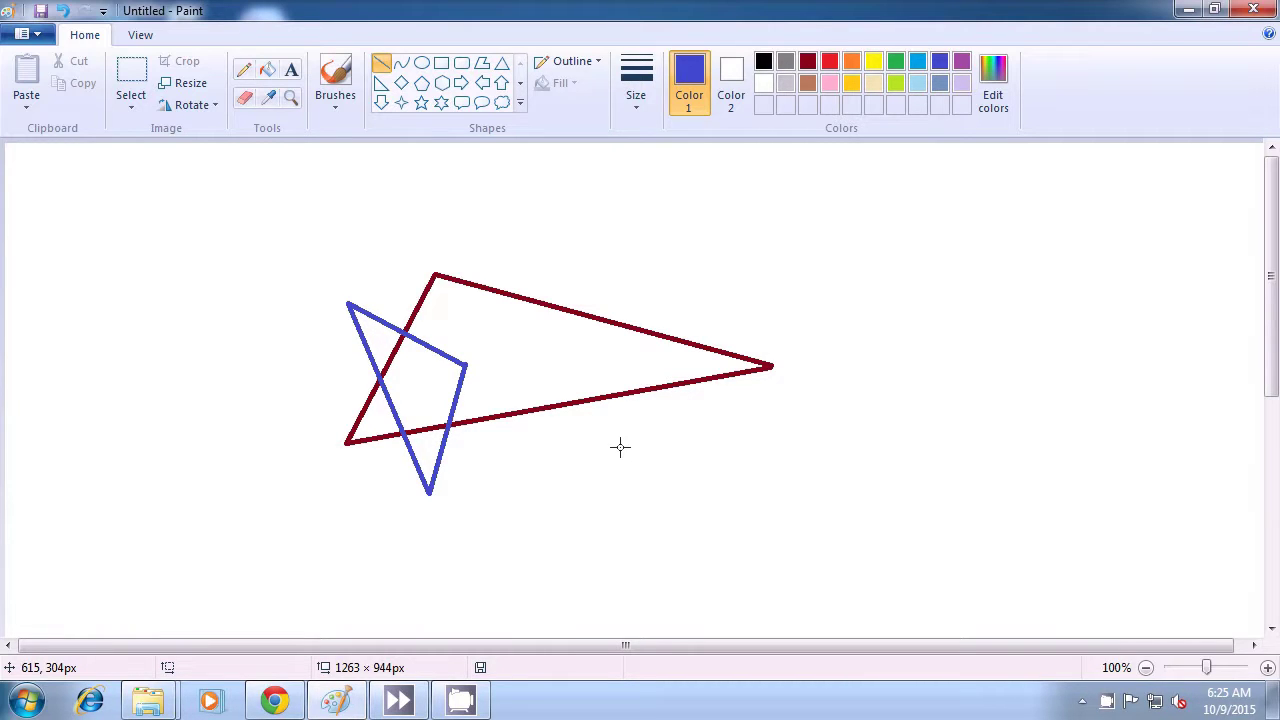
Draw a narrow light blue triangle slanting from above the dark red triangle's upper edge down into the indigo triangle
{"action": "left_click", "coordinate": [918, 84]}
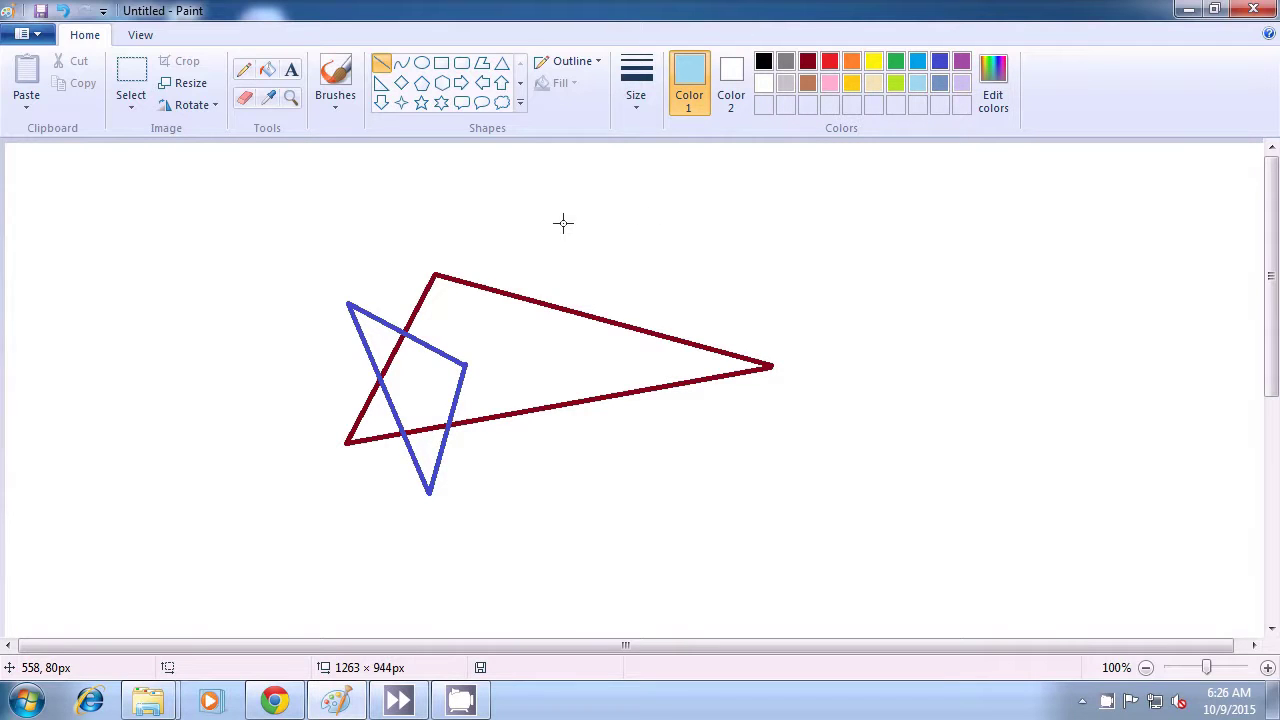
{"action": "left_click_drag", "start_coordinate": [563, 223], "coordinate": [423, 368]}
{"action": "left_click_drag", "start_coordinate": [561, 224], "coordinate": [421, 366]}
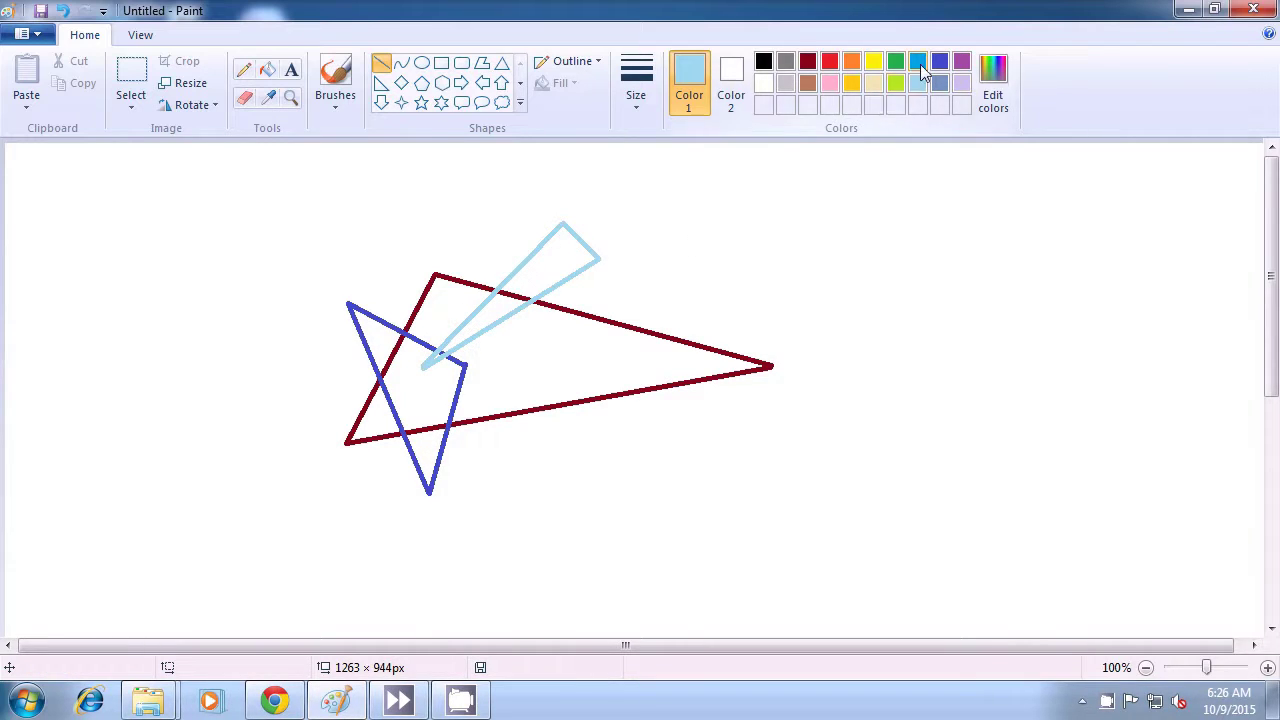
Draw a second indigo triangle with a base about 74 px wide across the upper edge near the dark red triangle's right tip
{"action": "left_click", "coordinate": [920, 64]}
{"action": "left_click", "coordinate": [961, 62]}
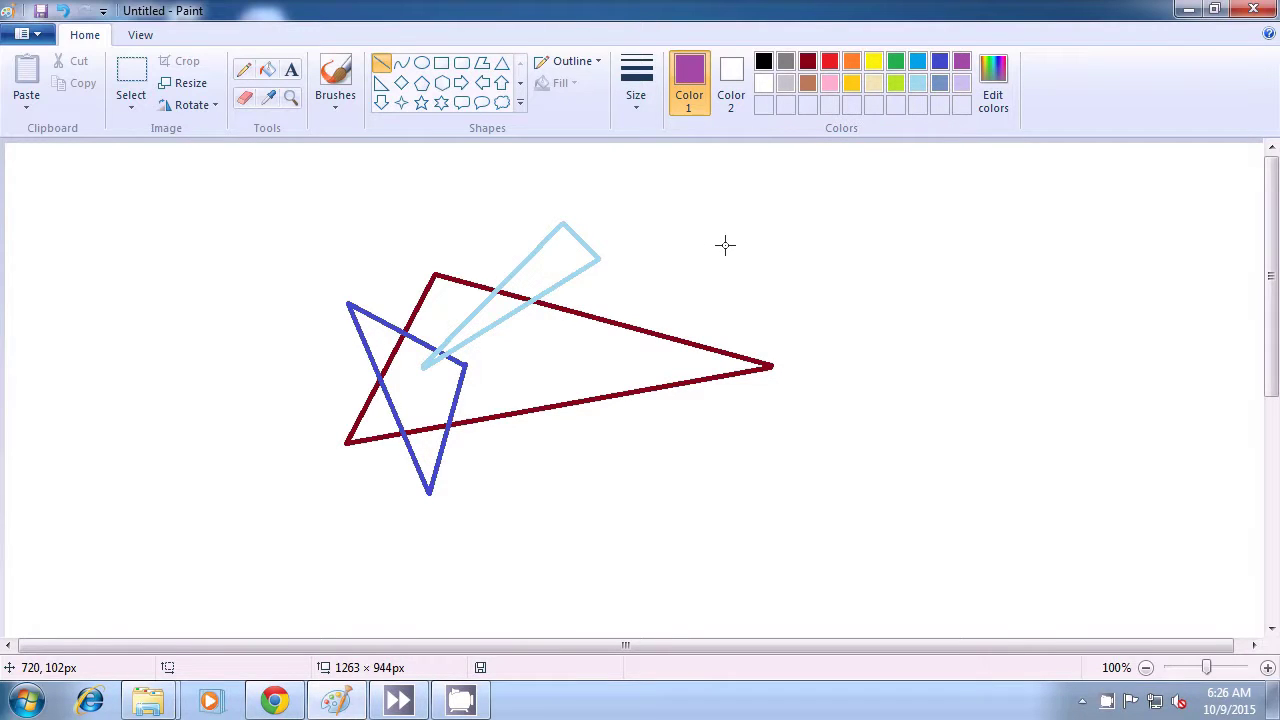
{"action": "left_click_drag", "start_coordinate": [725, 245], "coordinate": [646, 358]}
{"action": "left_click", "coordinate": [940, 62]}
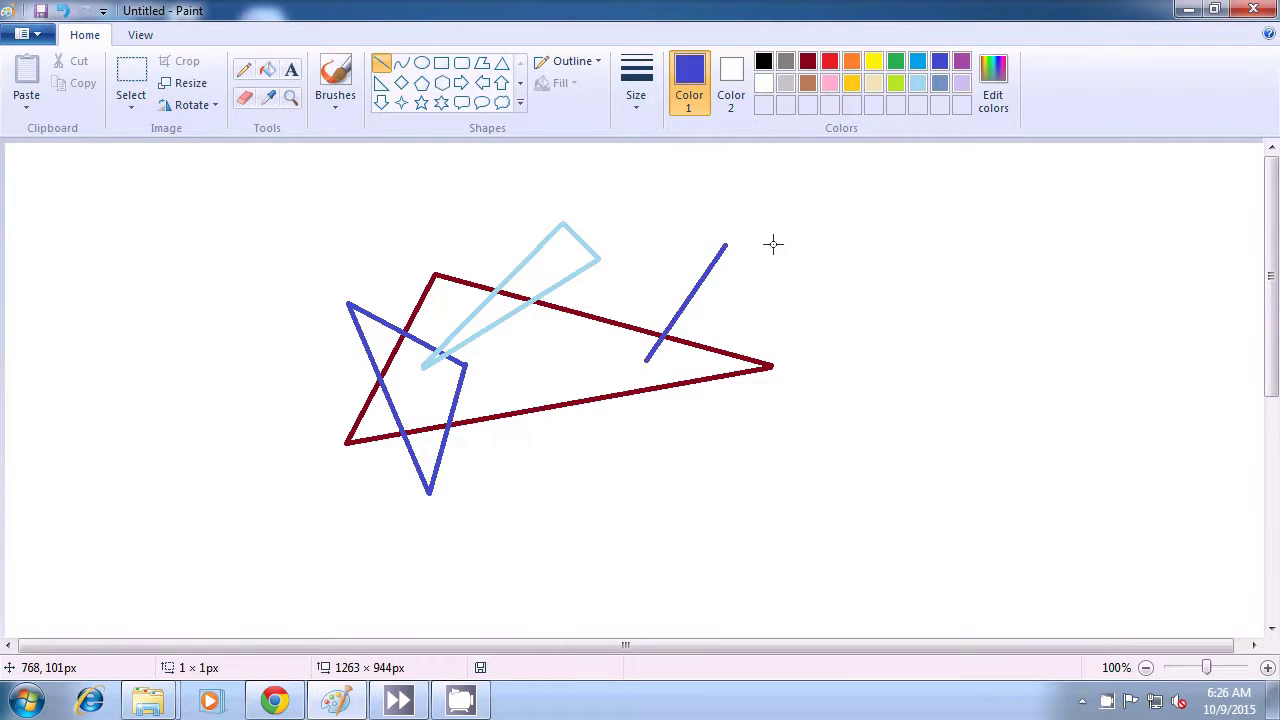
{"action": "left_click_drag", "start_coordinate": [727, 244], "coordinate": [720, 360]}
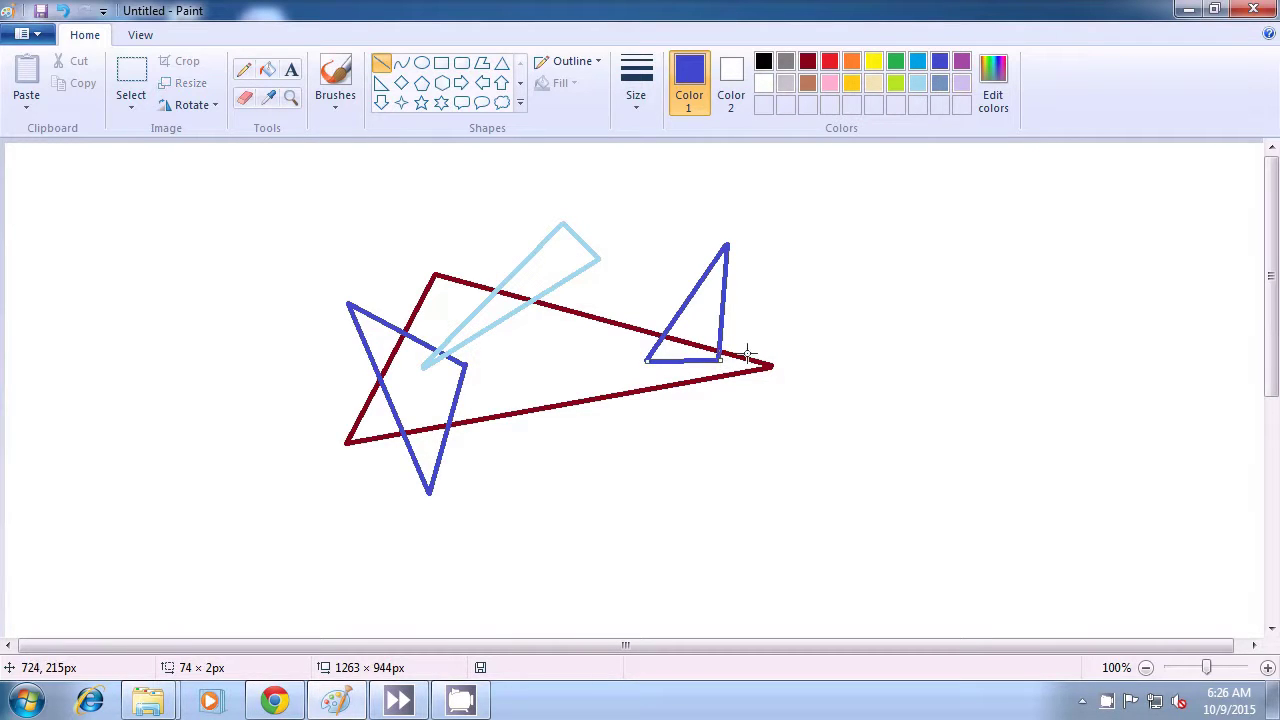
{"action": "left_click", "coordinate": [861, 283]}
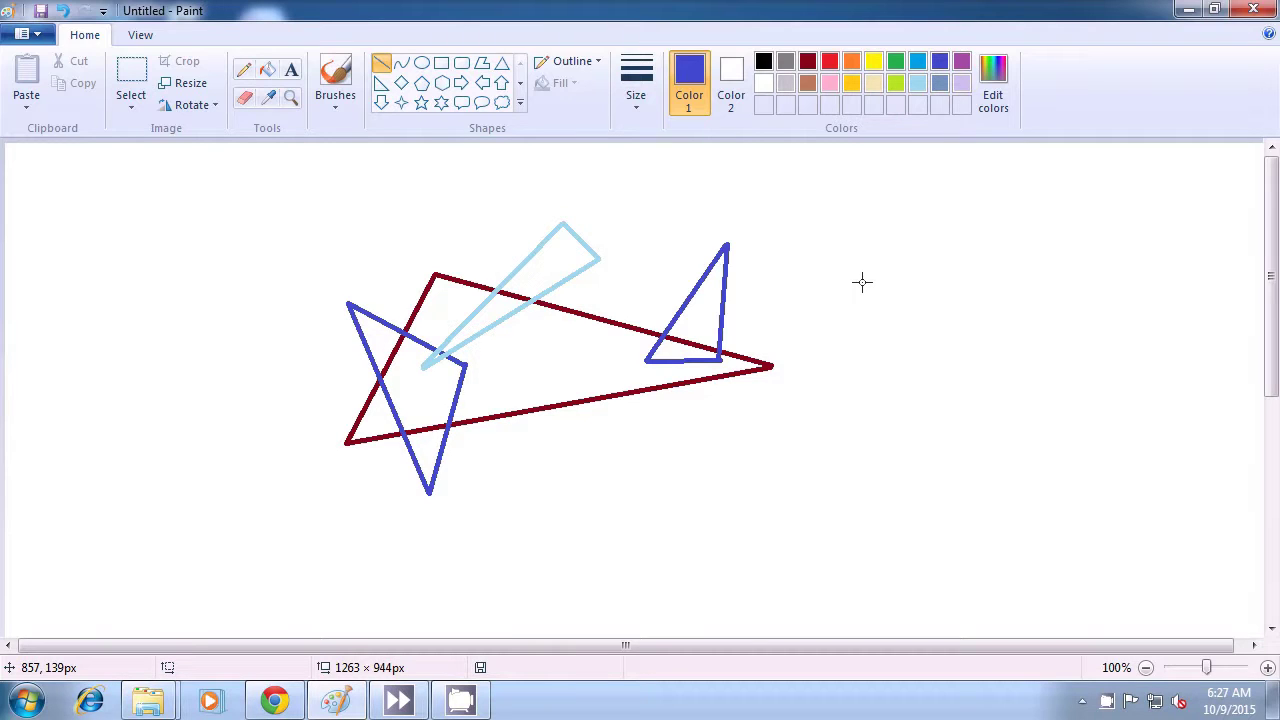
Draw a lime triangle with a vertical left side, crossing the middle of the large dark red triangle's lower edge
{"action": "left_click", "coordinate": [900, 84]}
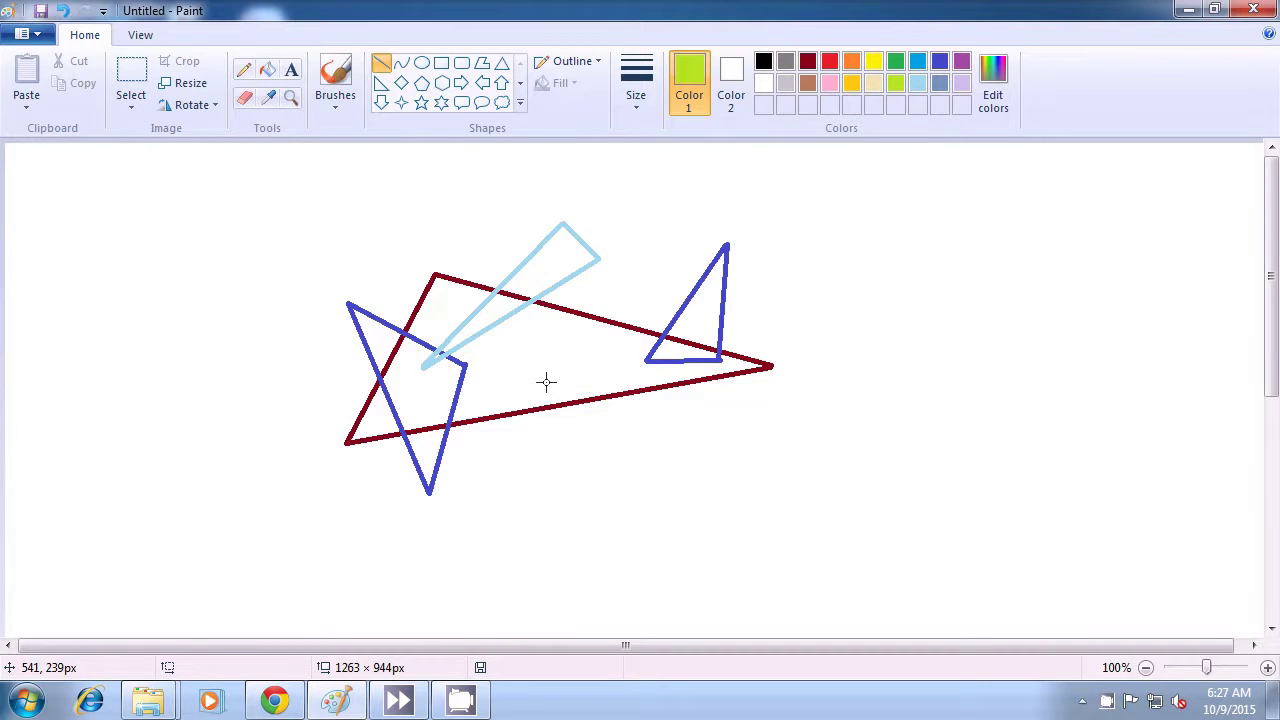
{"action": "left_click_drag", "start_coordinate": [545, 381], "coordinate": [546, 494]}
{"action": "left_click", "coordinate": [640, 491]}
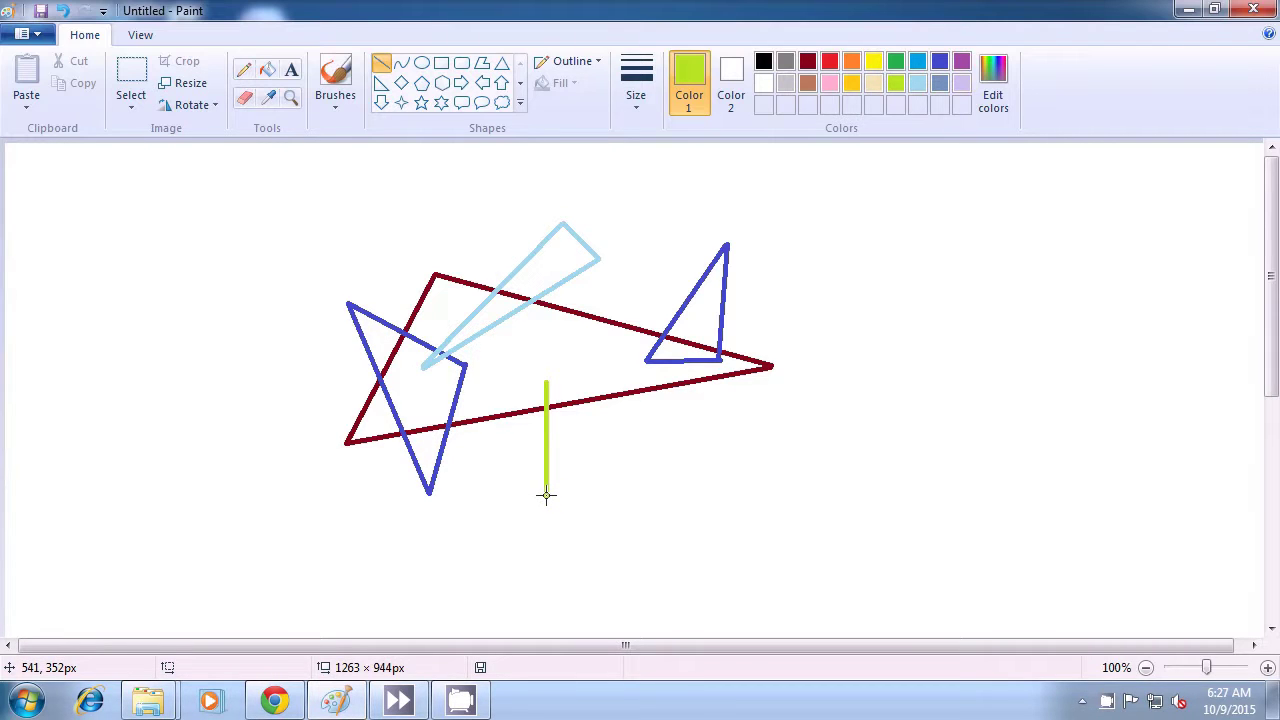
{"action": "left_click_drag", "start_coordinate": [546, 494], "coordinate": [545, 382]}
{"action": "left_click", "coordinate": [852, 381]}
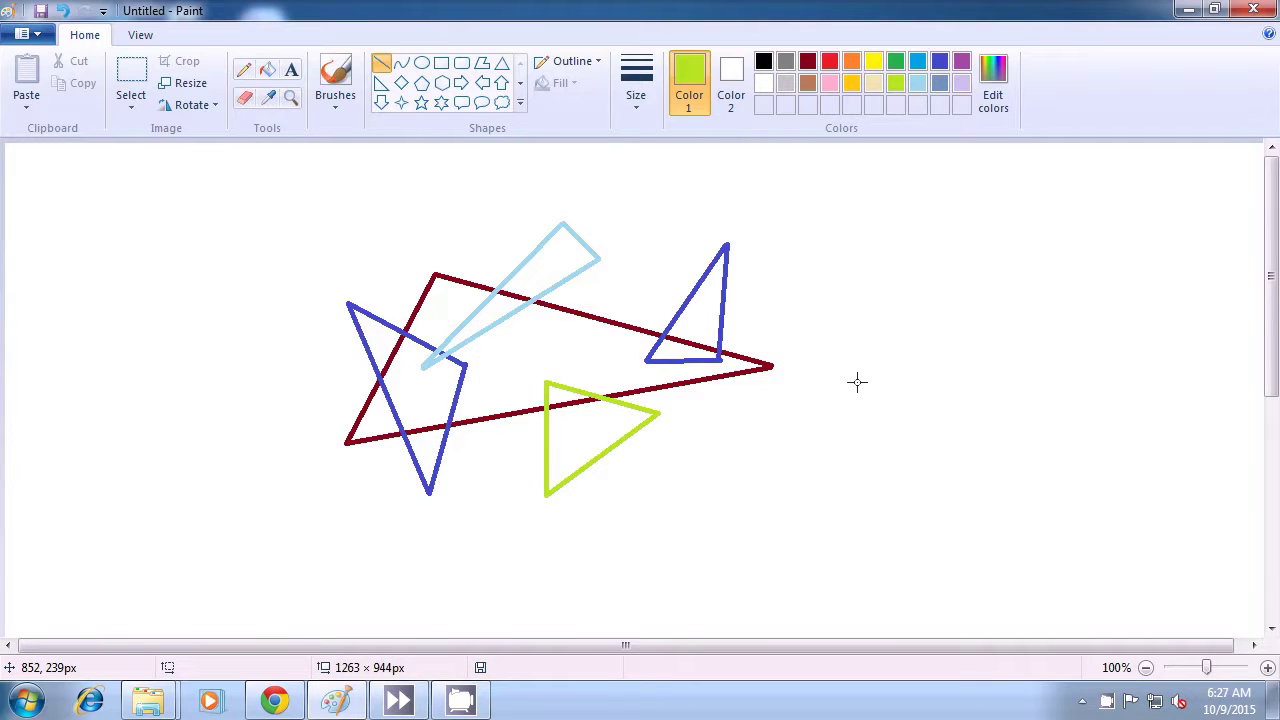
Draw a small black triangle about 79 px wide below the dark red triangle, overlapping the lime triangle's vertical side
{"action": "left_click", "coordinate": [765, 63]}
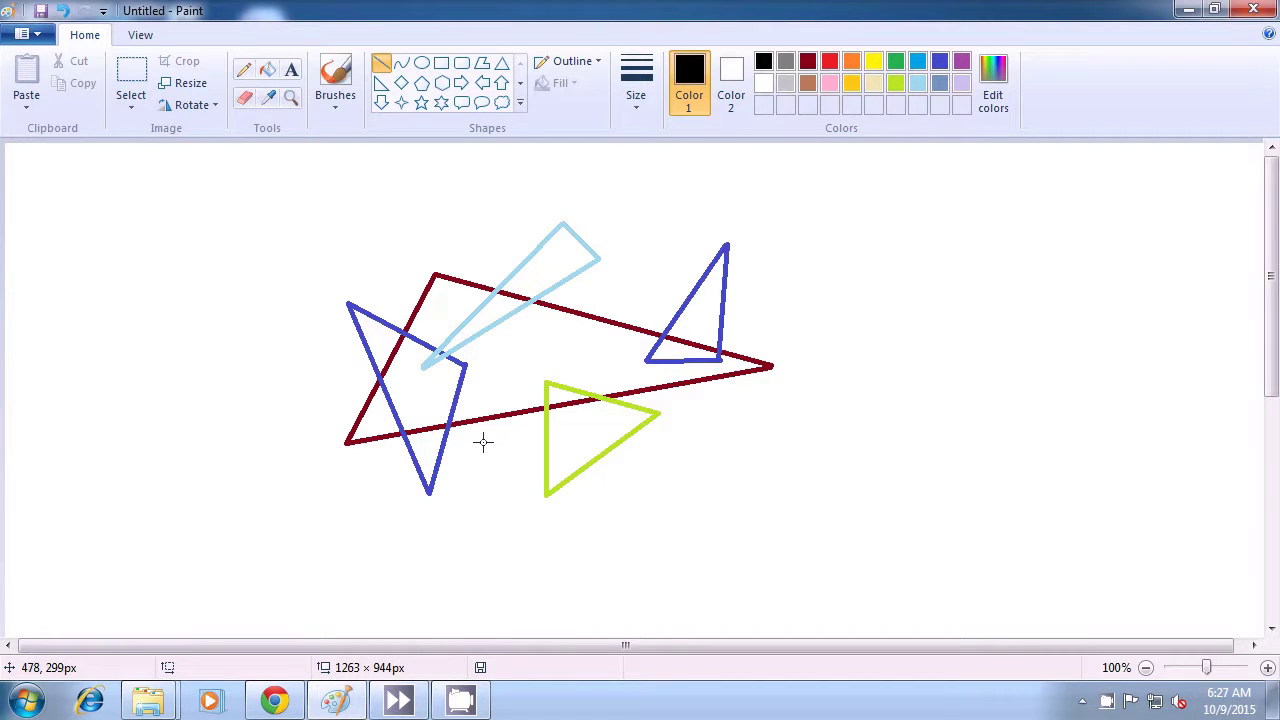
{"action": "mouse_move", "coordinate": [483, 440]}
{"action": "left_mouse_down"}
{"action": "mouse_move", "coordinate": [492, 502]}
{"action": "mouse_move", "coordinate": [544, 476]}
{"action": "mouse_move", "coordinate": [563, 449]}
{"action": "left_mouse_up"}
{"action": "double_click", "coordinate": [561, 447]}
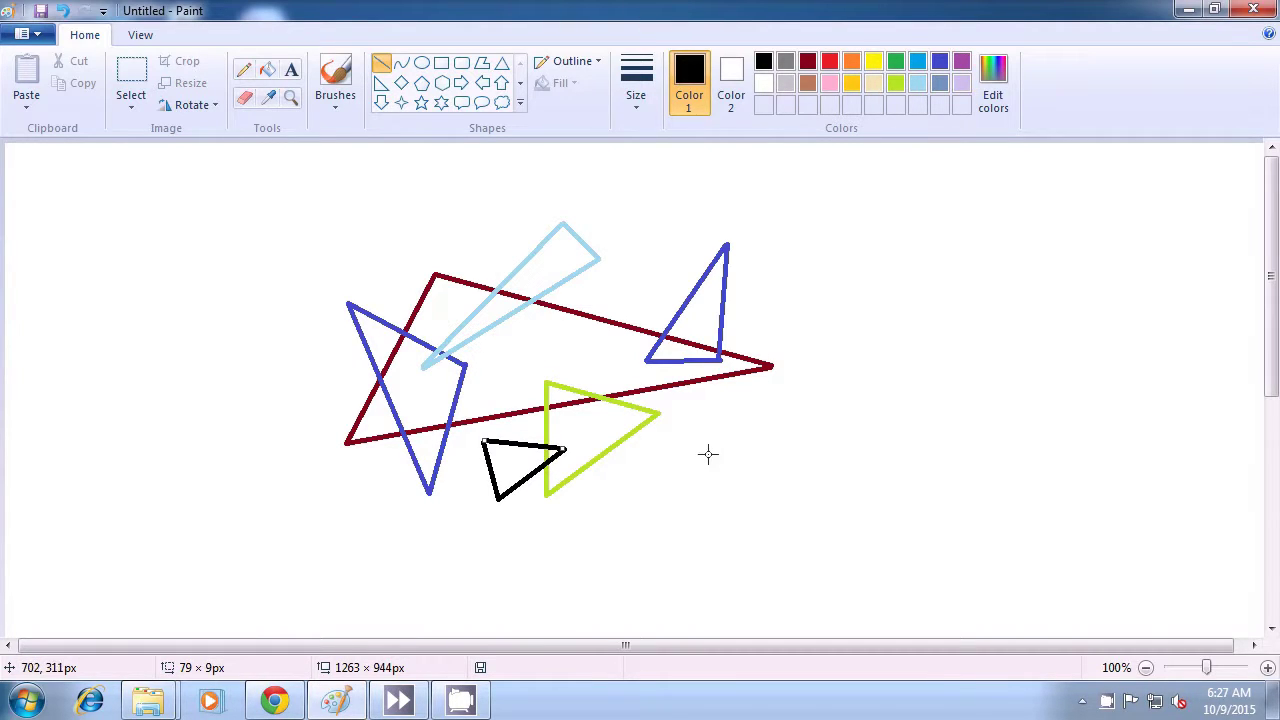
{"action": "left_click", "coordinate": [840, 450]}
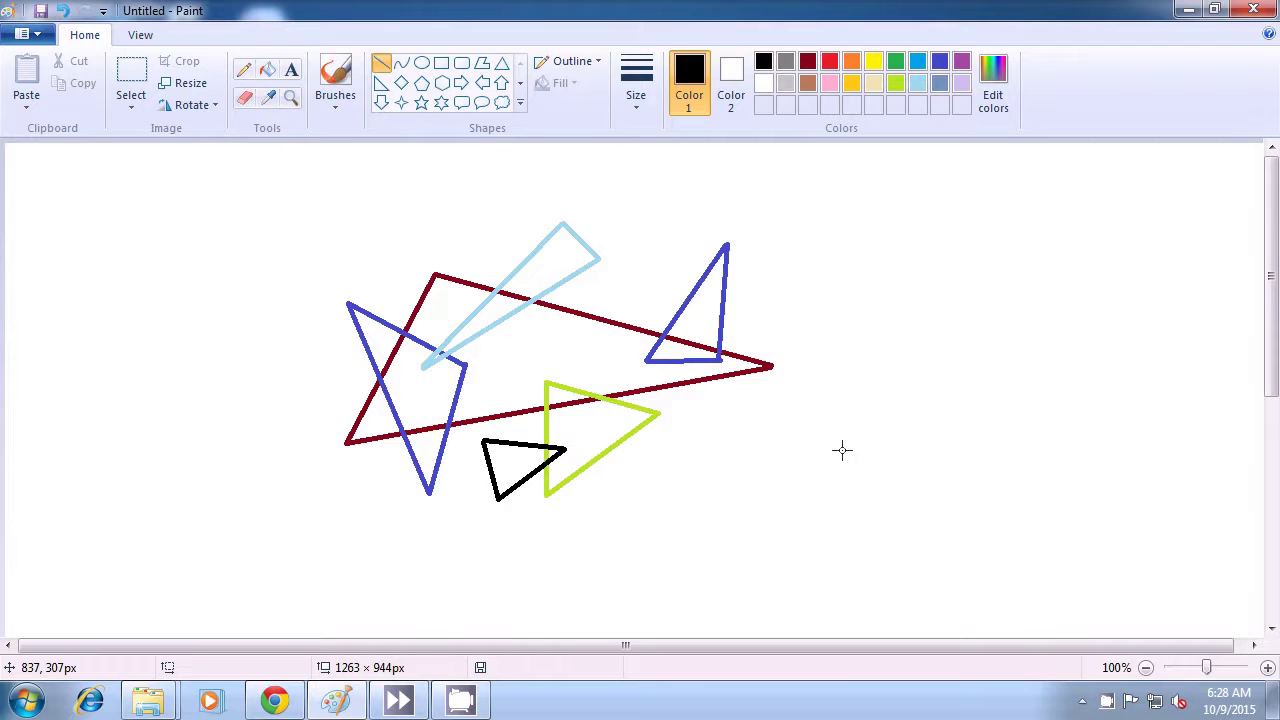
Draw a small green triangle about 73 px wide overlapping the upper part of the light blue triangle
{"action": "left_click", "coordinate": [896, 66]}
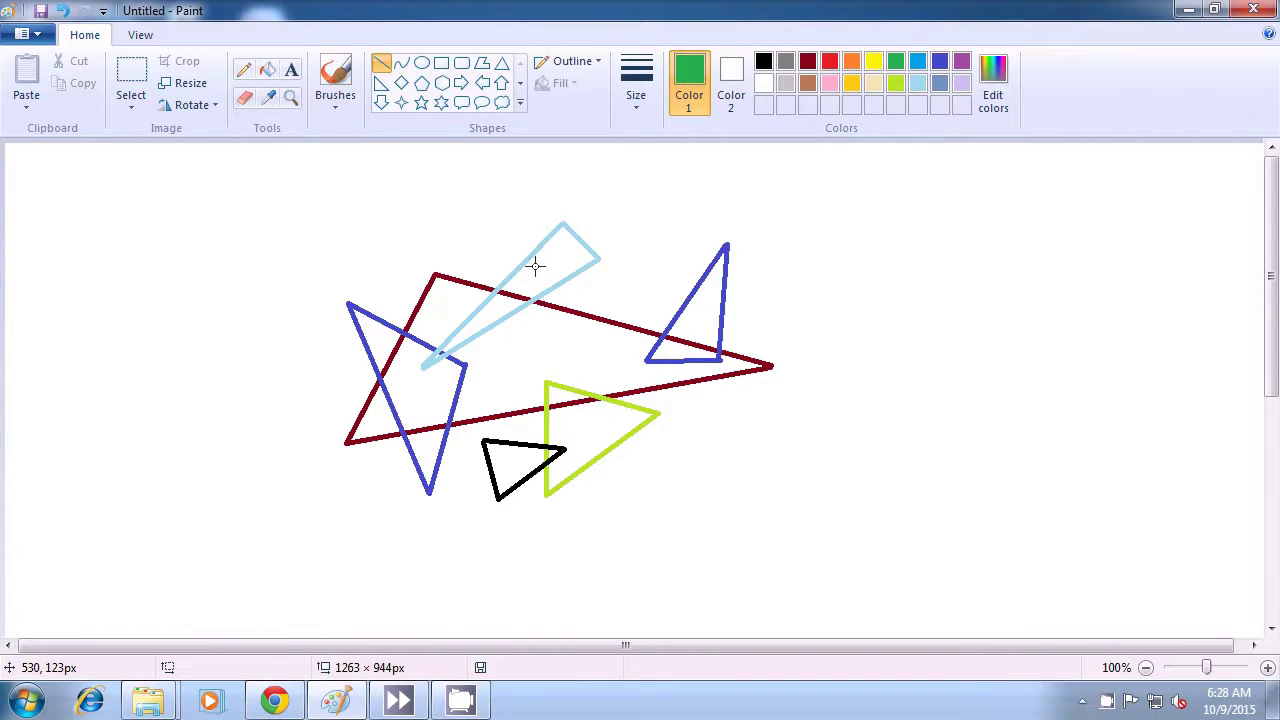
{"action": "left_click_drag", "start_coordinate": [535, 265], "coordinate": [557, 243]}
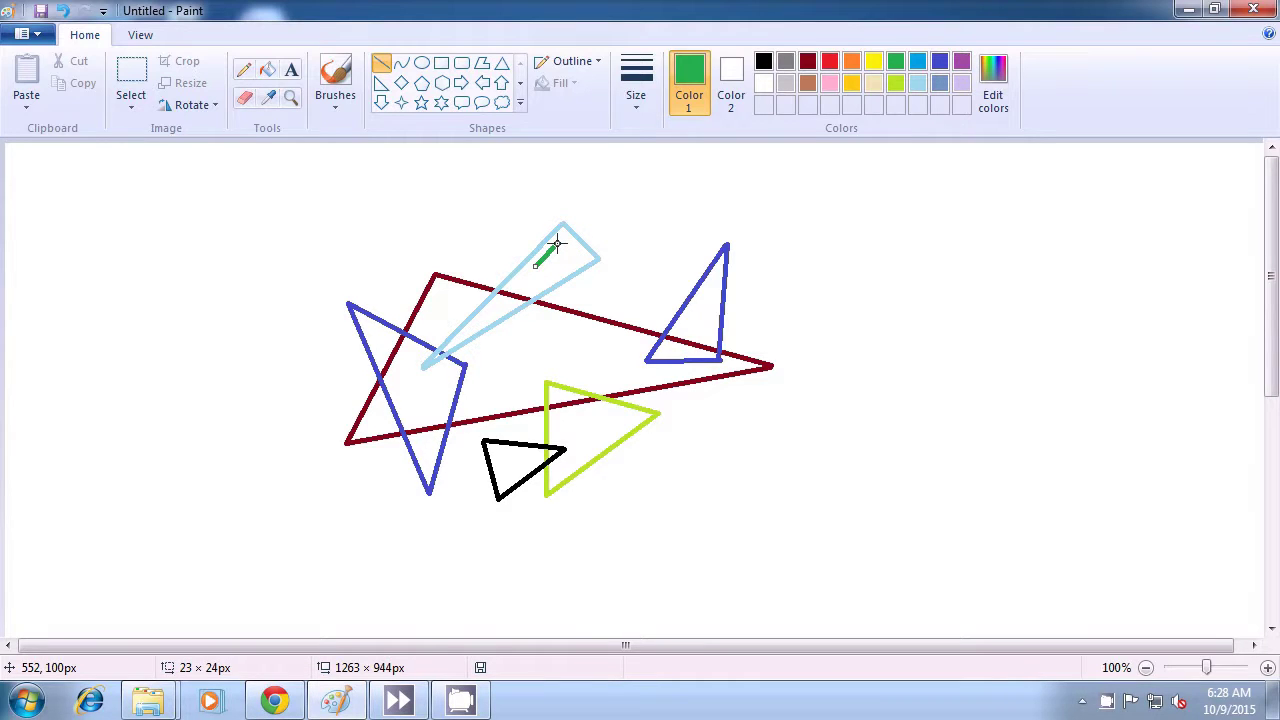
{"action": "left_click", "coordinate": [668, 202]}
{"action": "left_click_drag", "start_coordinate": [535, 265], "coordinate": [484, 220]}
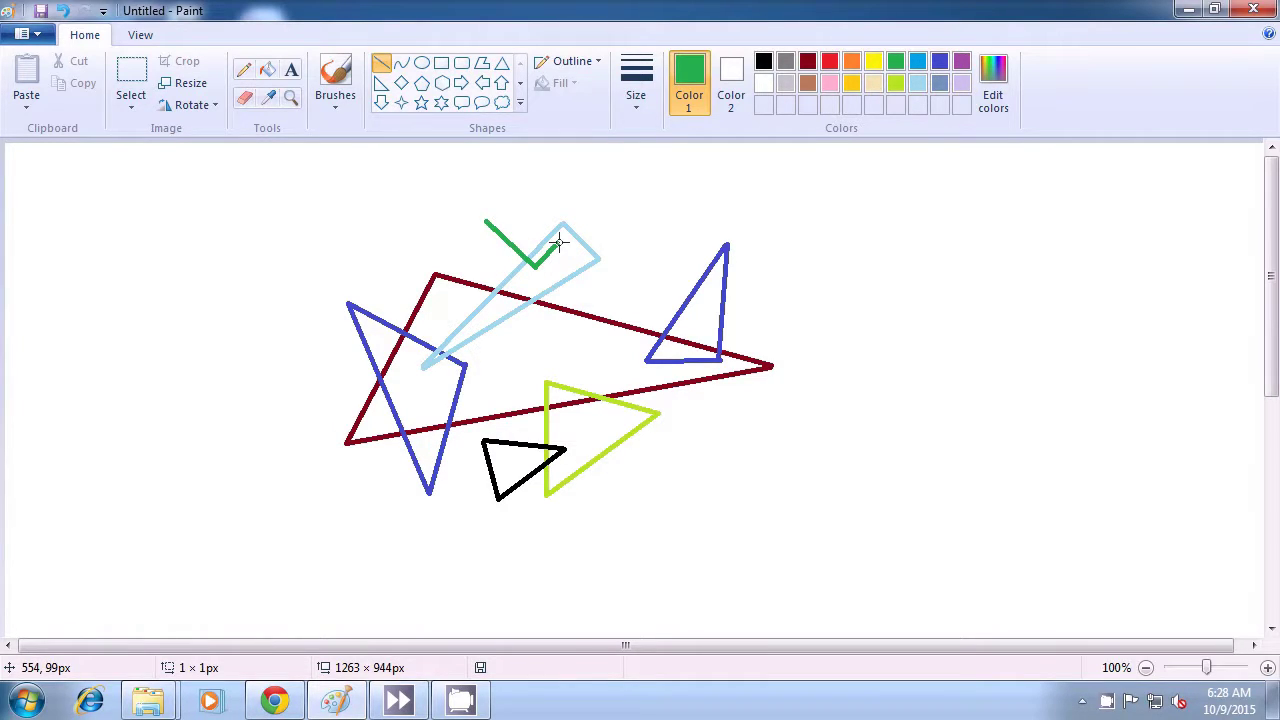
{"action": "left_click_drag", "start_coordinate": [559, 242], "coordinate": [487, 221]}
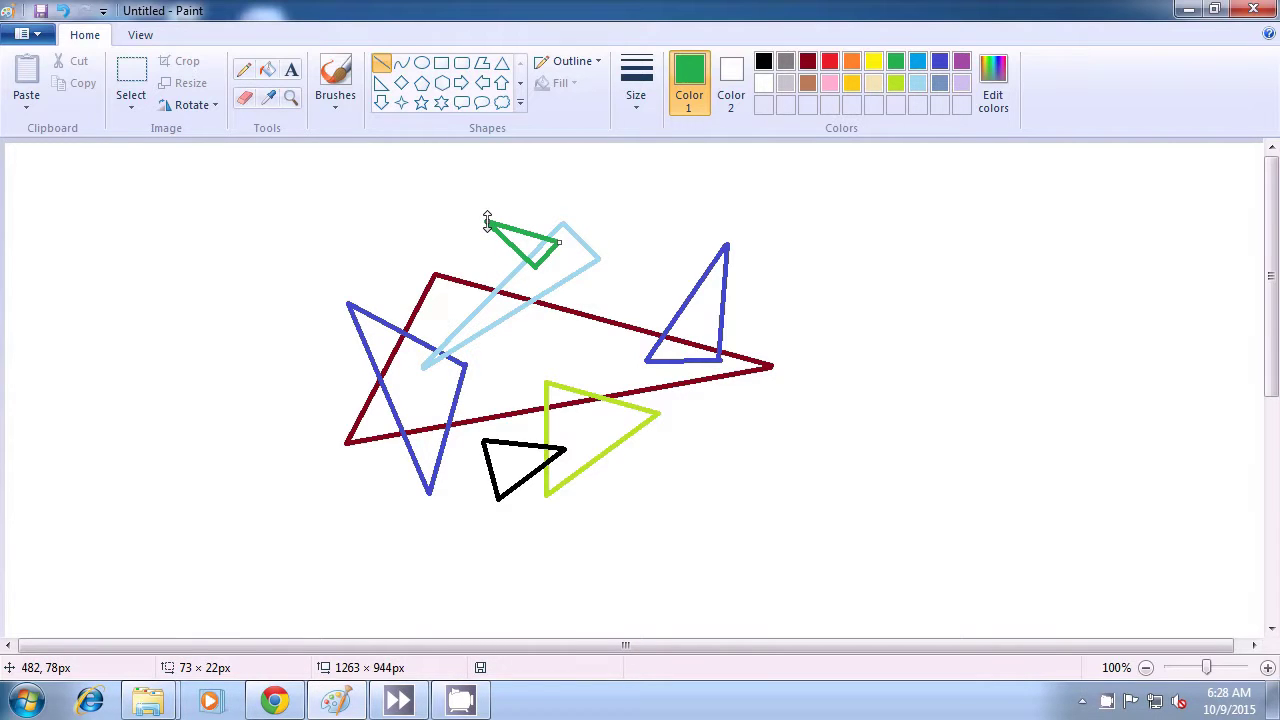
{"action": "left_click", "coordinate": [736, 224]}
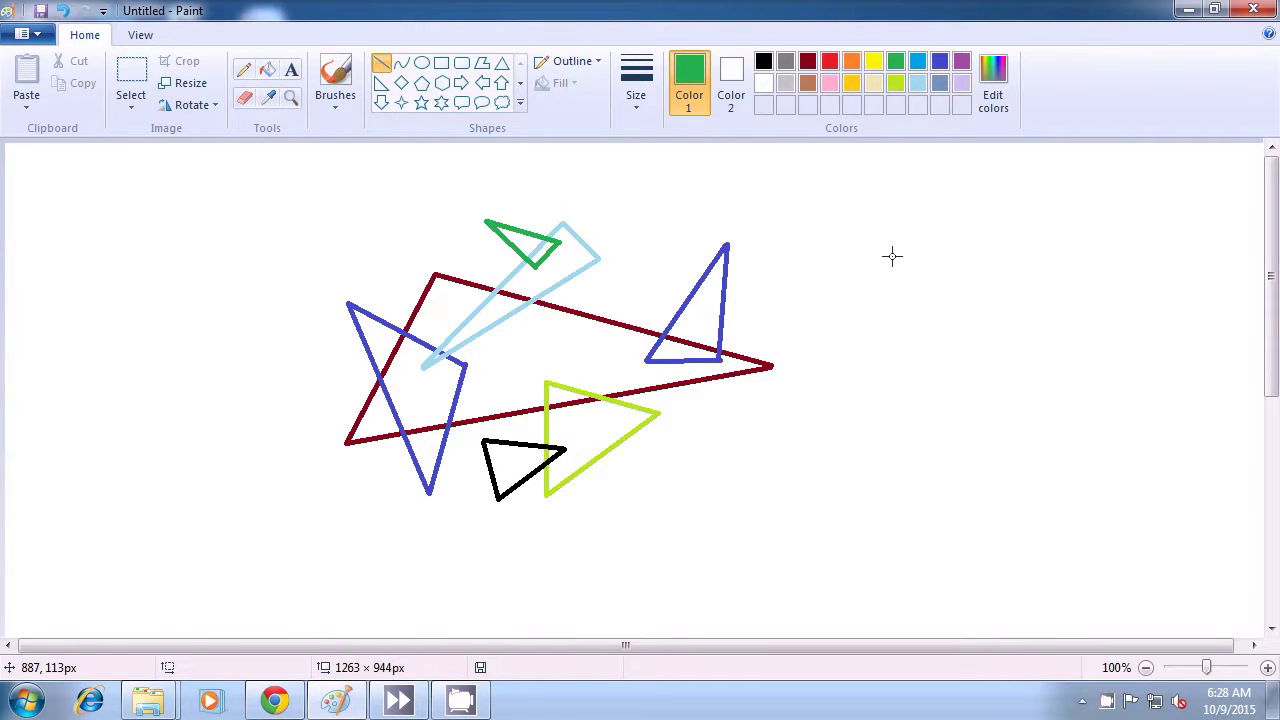
Draw a small dark red triangle about 86 px wide over the lower-left corner of the large dark red triangle
{"action": "left_click", "coordinate": [808, 64]}
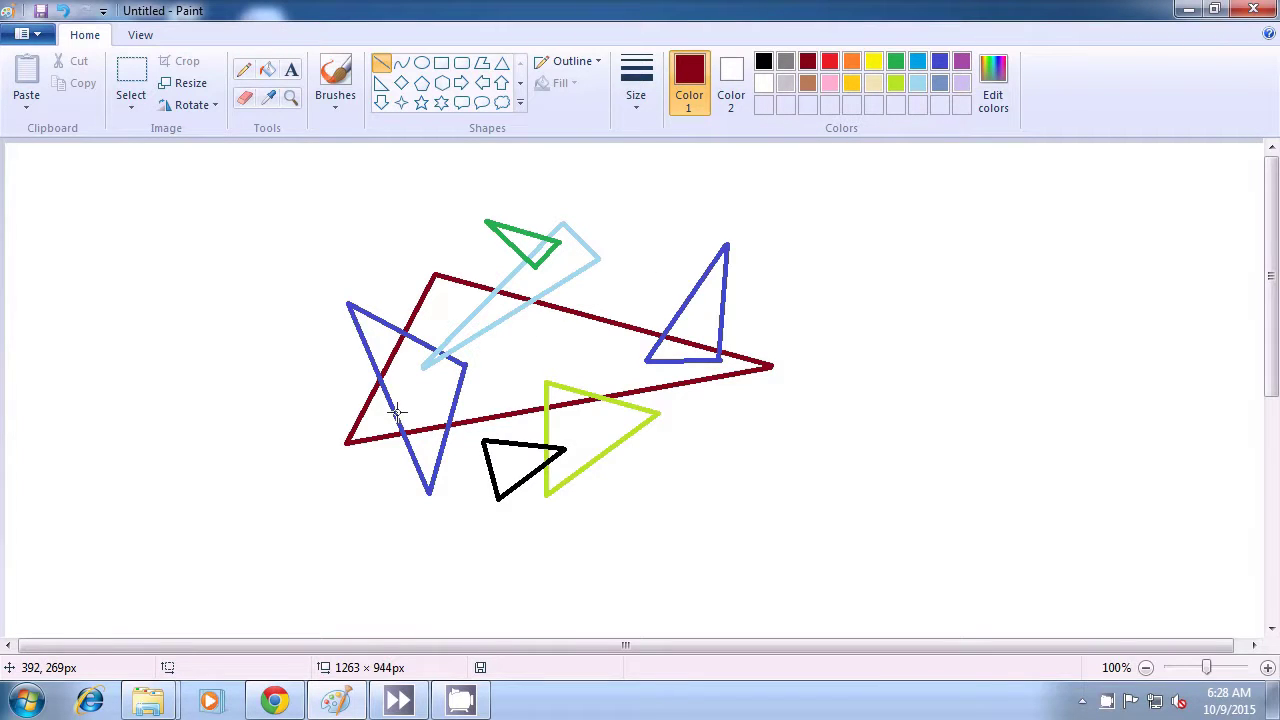
{"action": "left_click_drag", "start_coordinate": [397, 378], "coordinate": [428, 445]}
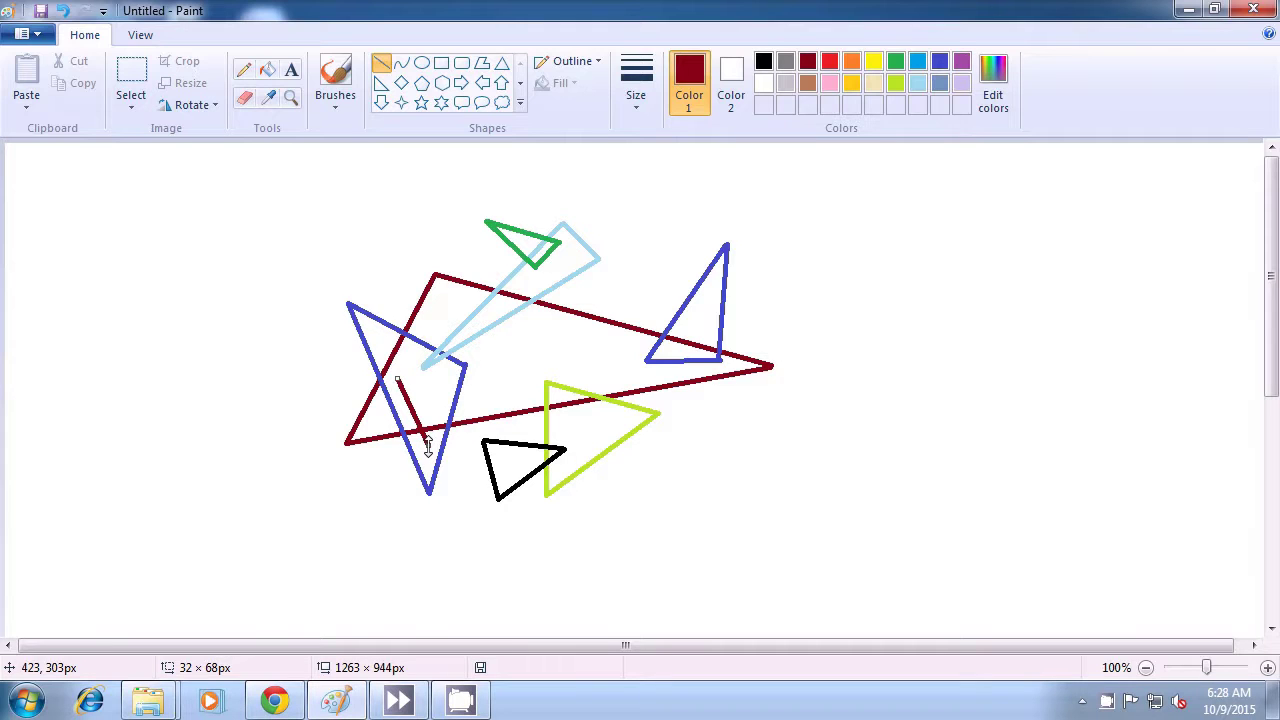
{"action": "left_click", "coordinate": [366, 466]}
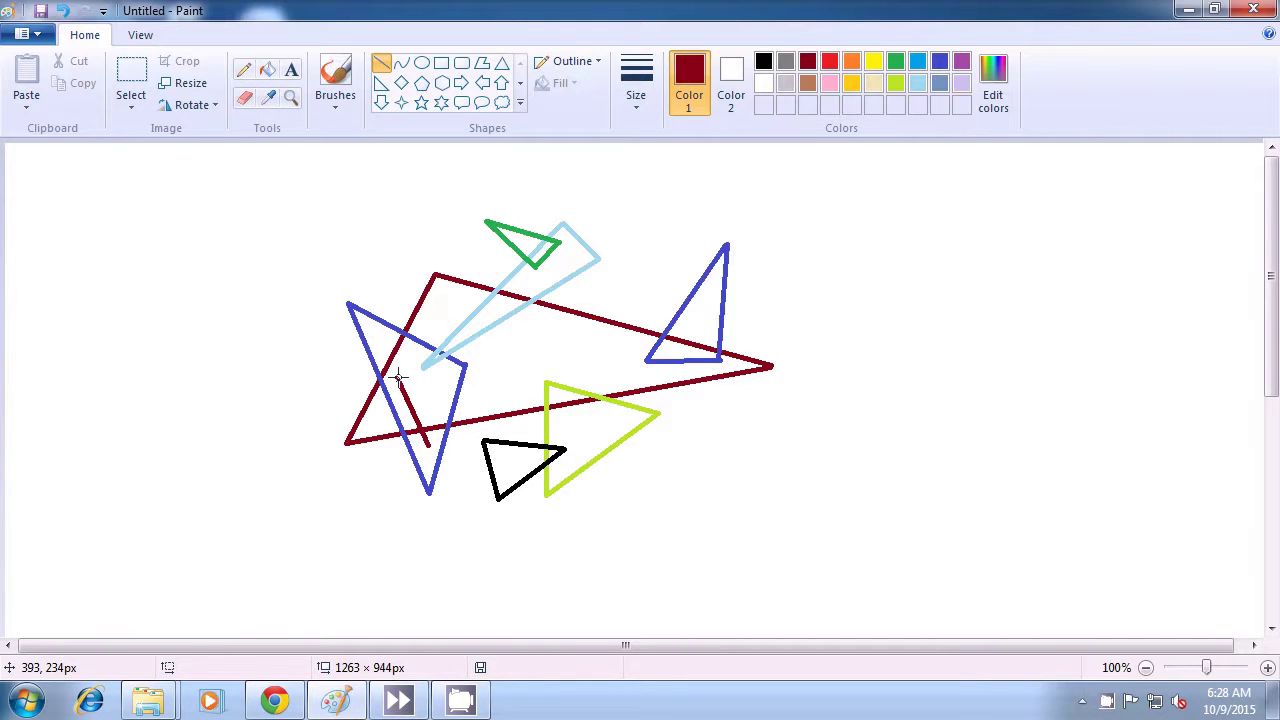
{"action": "left_click_drag", "start_coordinate": [397, 378], "coordinate": [343, 475]}
{"action": "left_click_drag", "start_coordinate": [343, 475], "coordinate": [428, 446]}
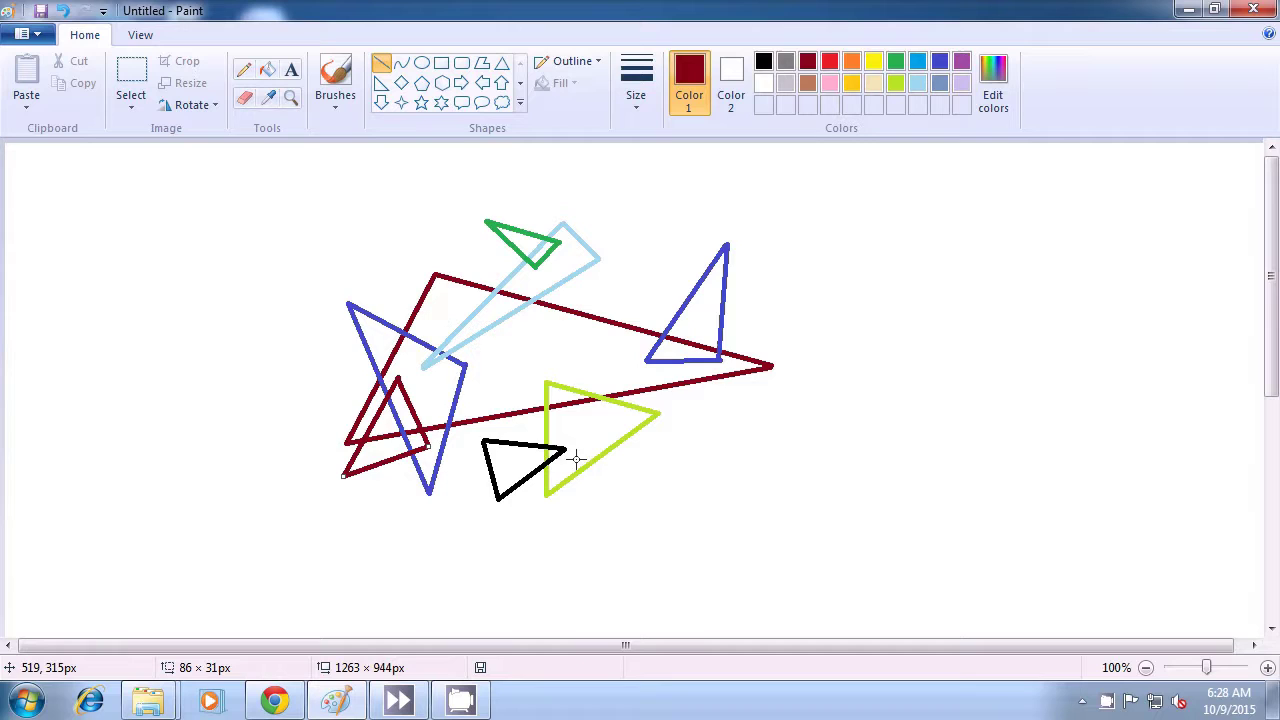
{"action": "left_click", "coordinate": [775, 467]}
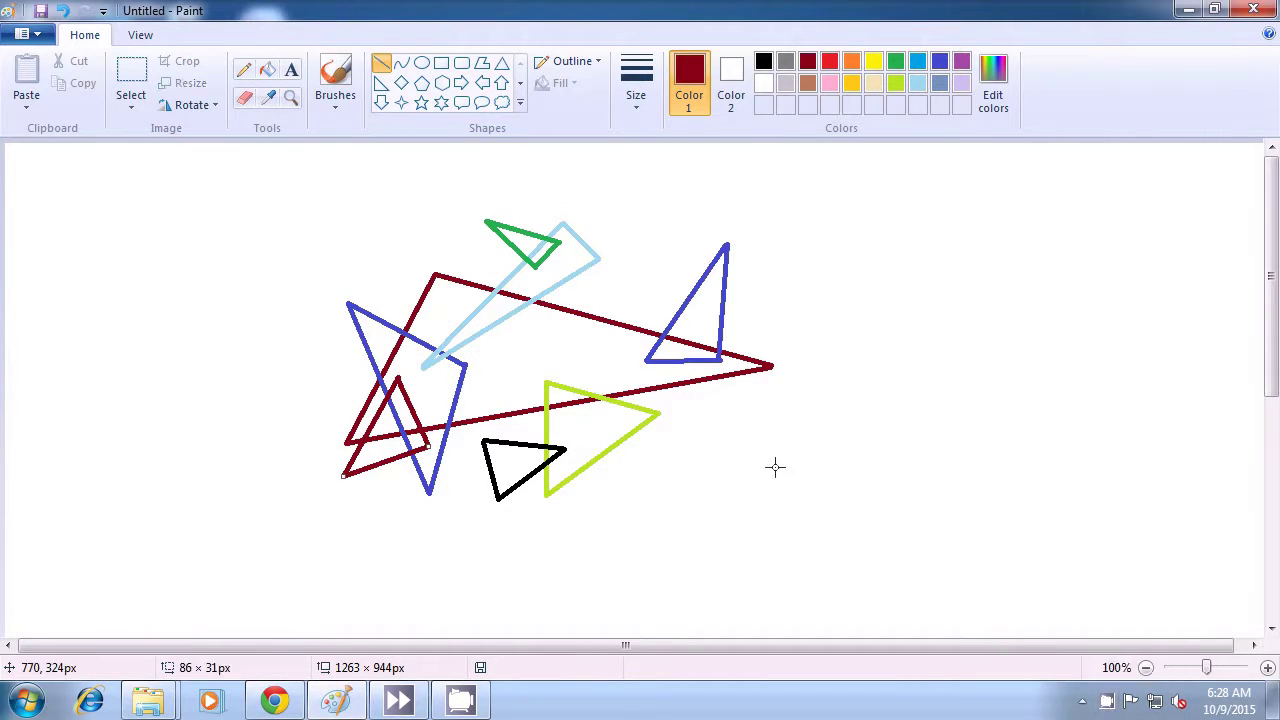
{"action": "left_click", "coordinate": [775, 467]}
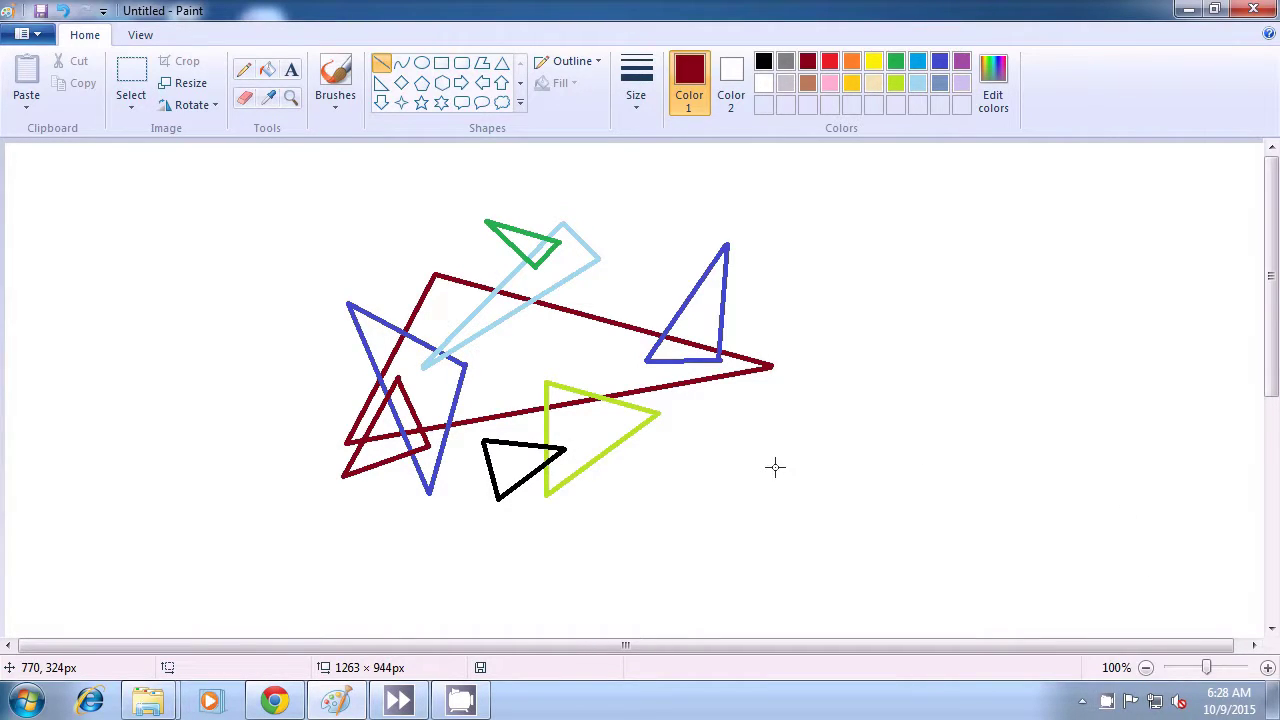